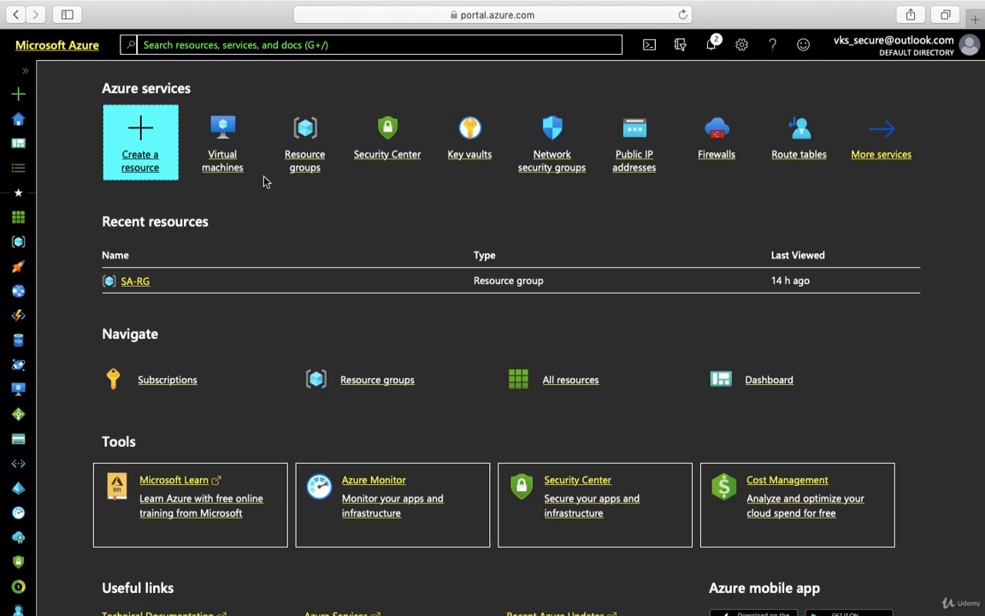
# Open SA-VM1 from the Virtual machines list to view its overview: Running, Standard DS1 v2
pyautogui.click(230, 173)
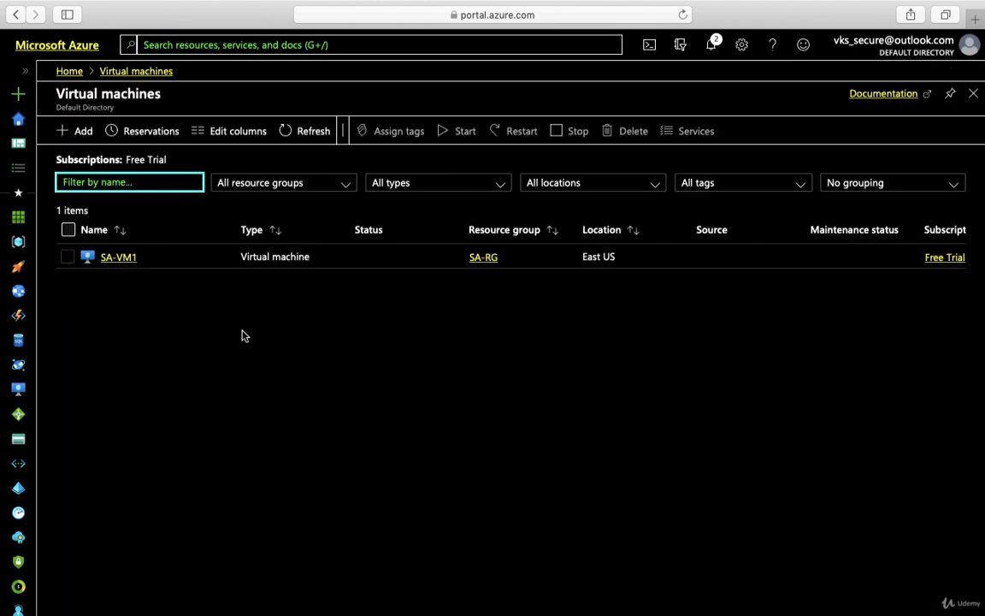
pyautogui.click(125, 259)
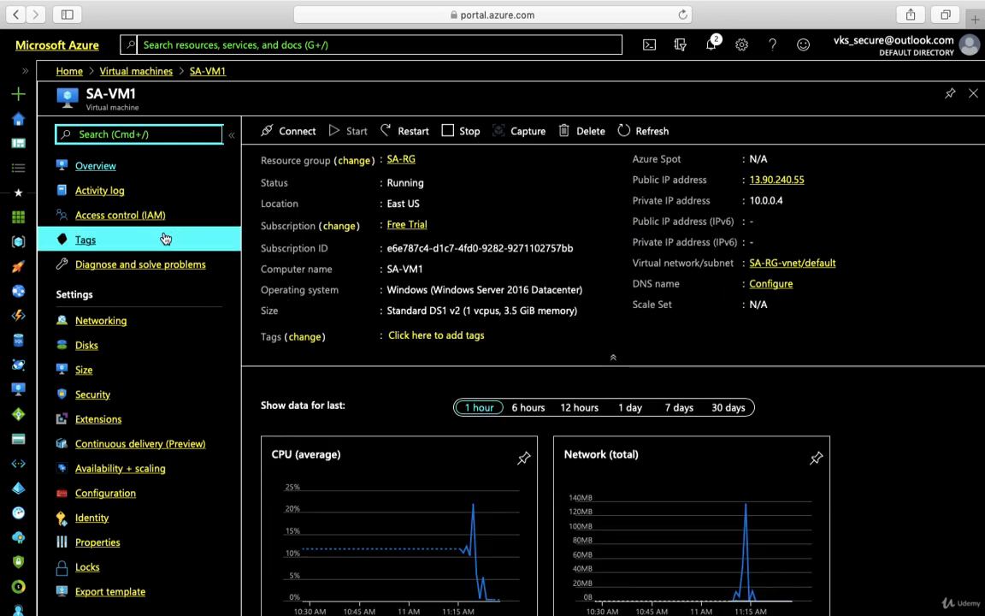
pyautogui.scroll(-1, 283, 334)
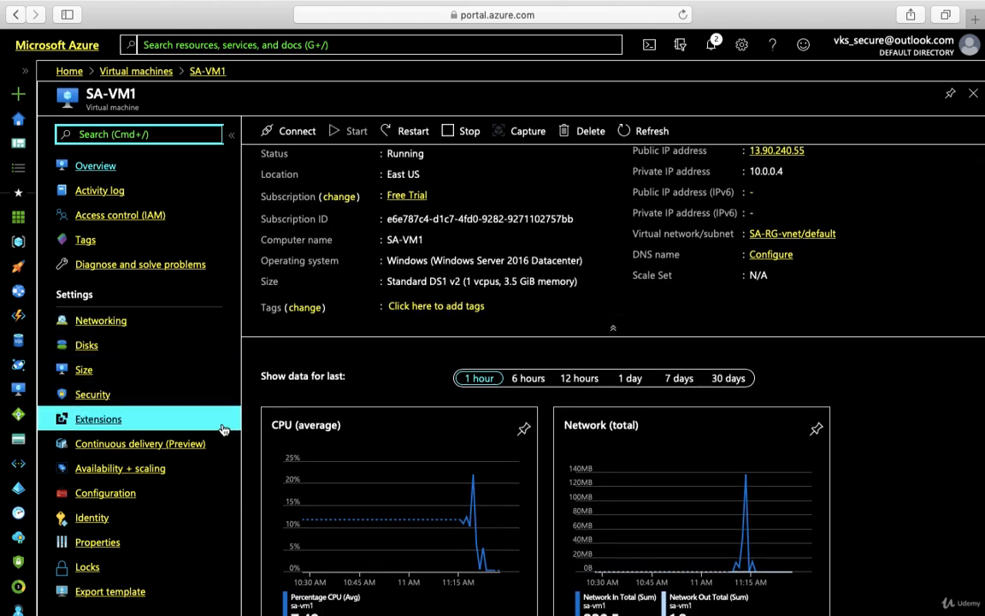
# Go to SA-VM1's Extensions and start adding a new extension, browsing the offered list
pyautogui.click(90, 421)
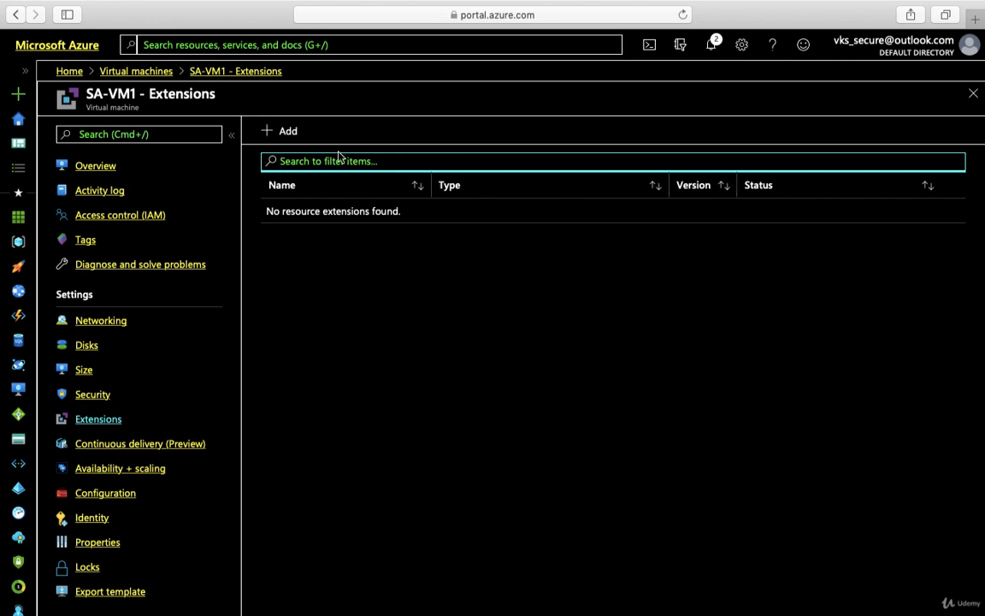
pyautogui.click(288, 132)
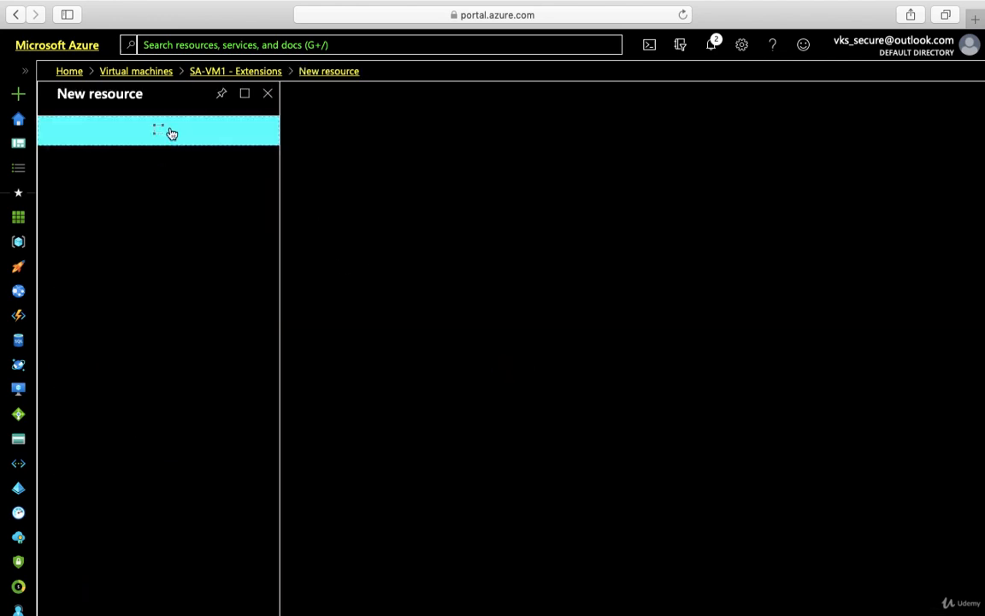
pyautogui.scroll(-2, 181, 335)
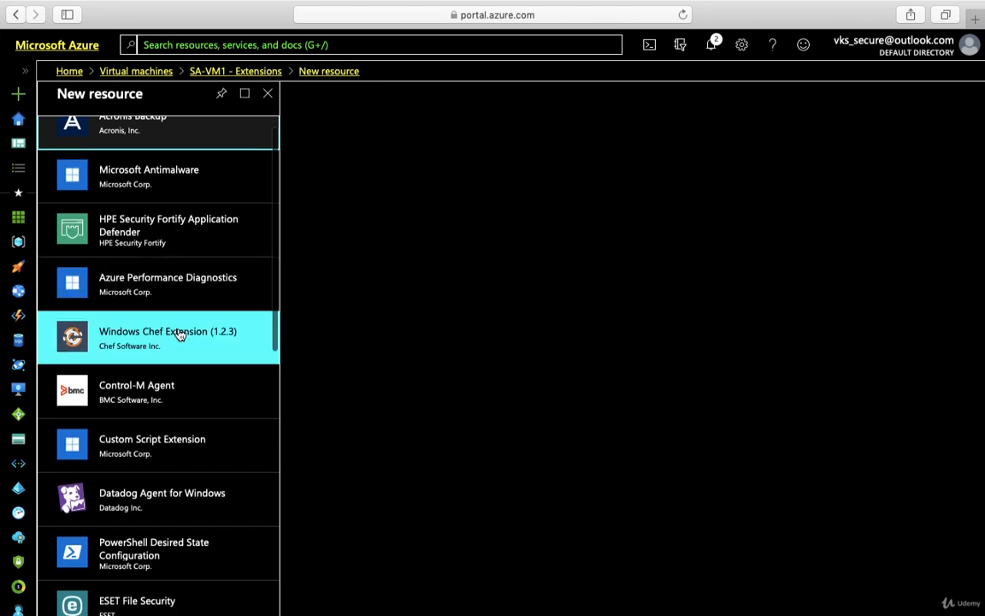
pyautogui.scroll(2, 179, 333)
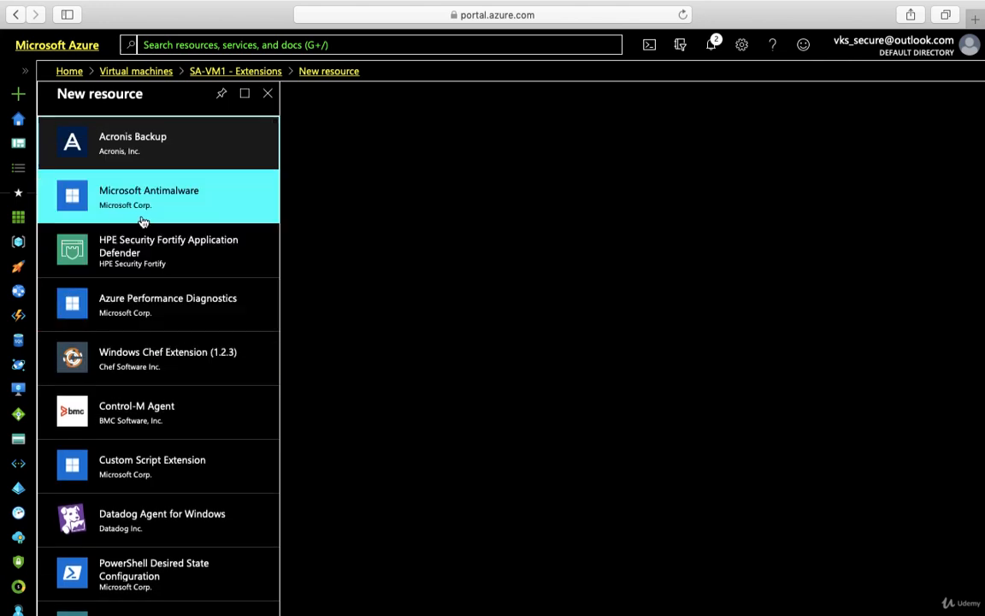
pyautogui.scroll(-3, 182, 323)
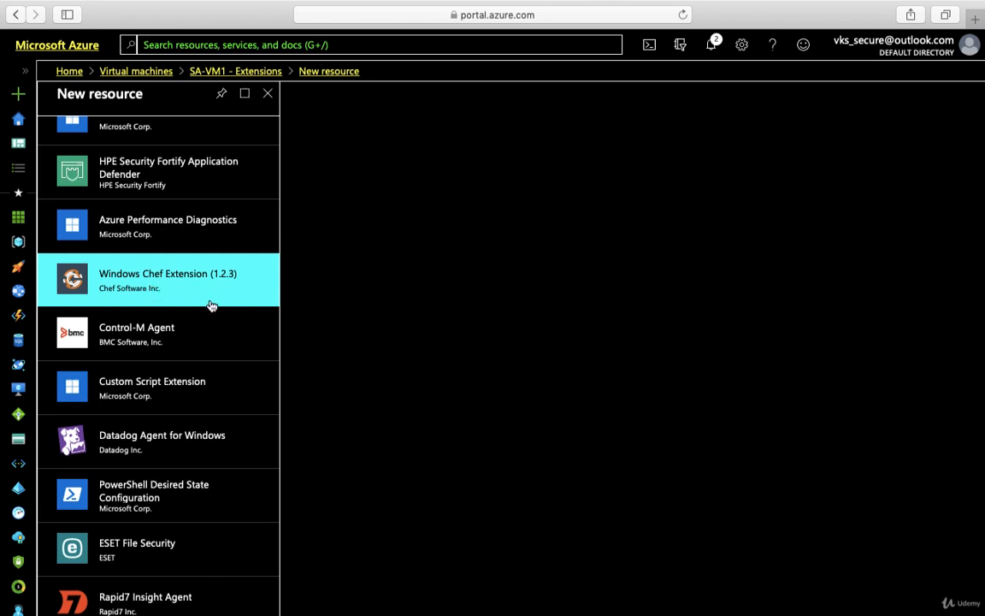
pyautogui.scroll(-1, 196, 357)
pyautogui.scroll(-10, 196, 357)
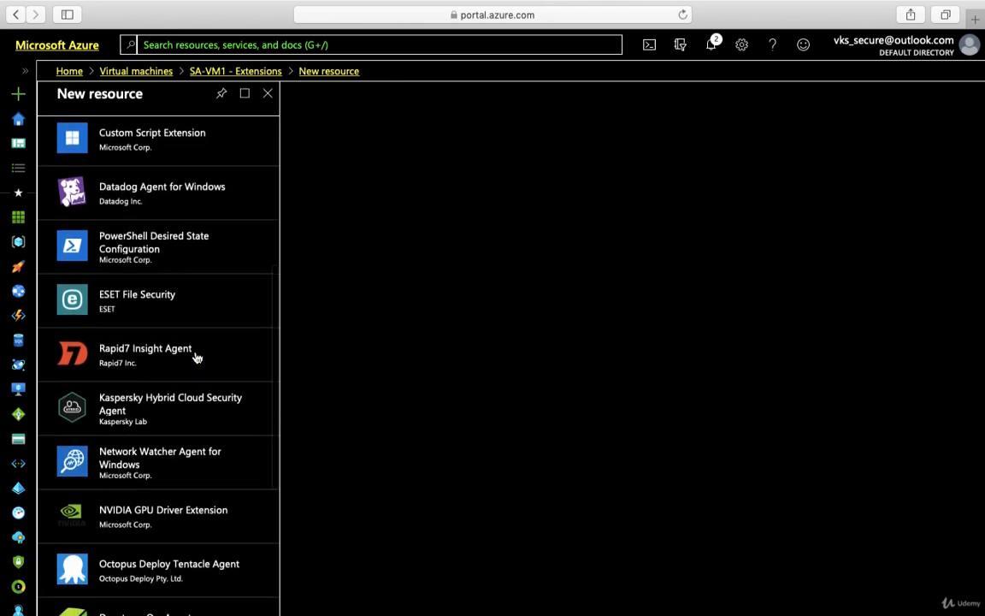
pyautogui.scroll(-10, 194, 359)
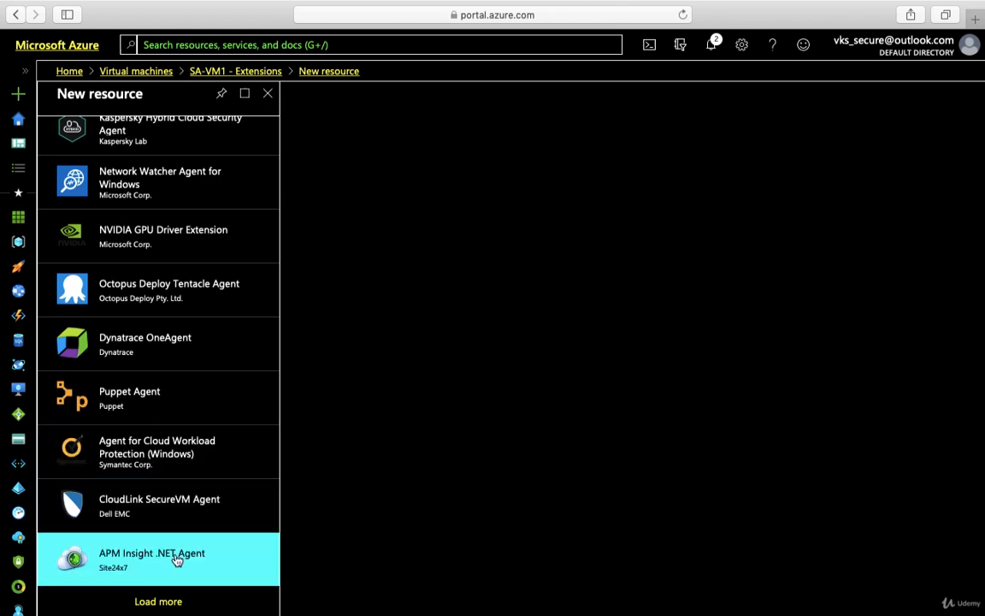
# Load more extensions and scroll through the full catalogue
pyautogui.click(164, 606)
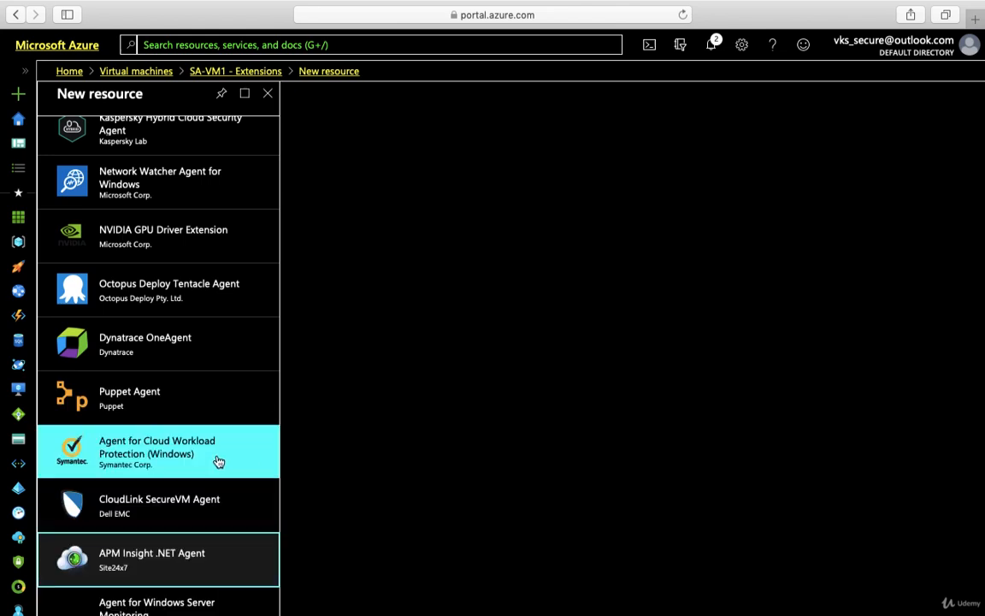
pyautogui.scroll(-3, 193, 554)
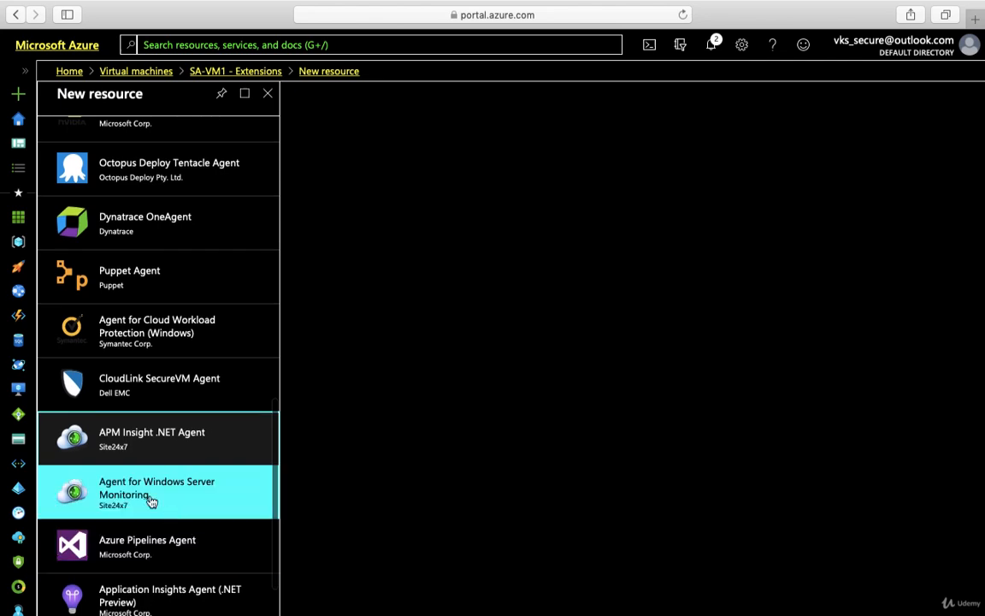
pyautogui.scroll(-1, 188, 550)
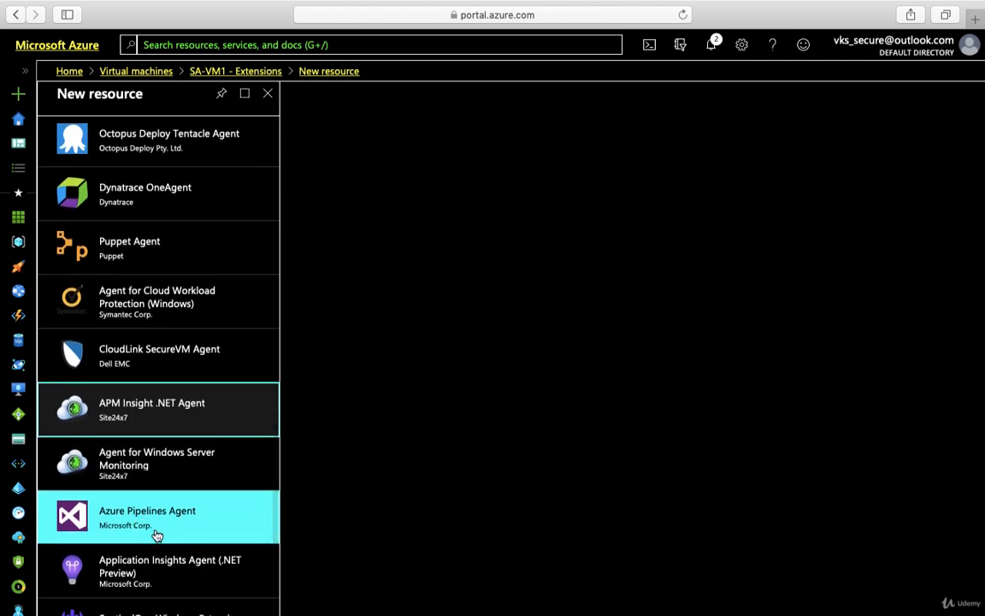
pyautogui.scroll(-1, 158, 532)
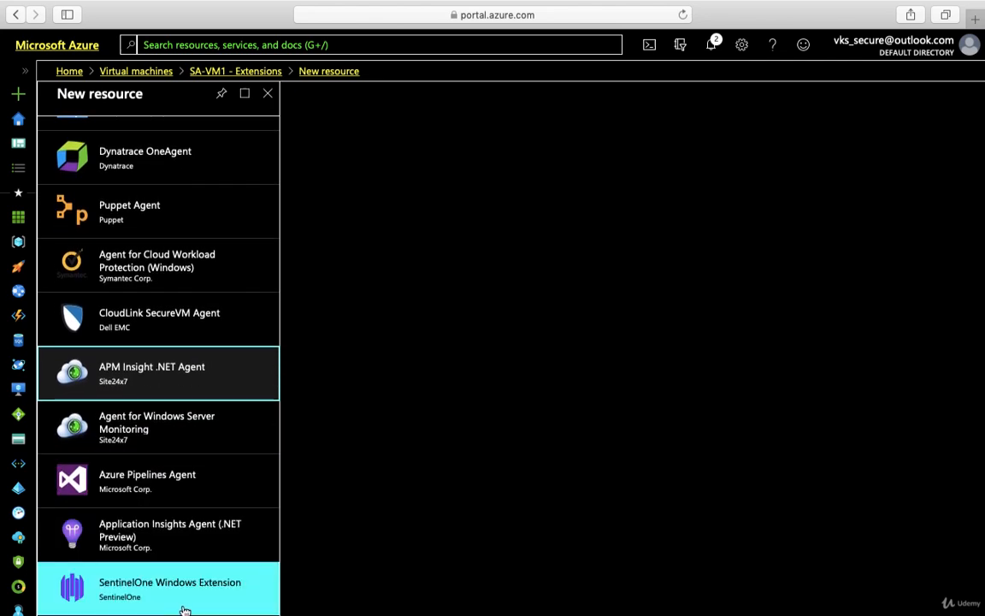
pyautogui.scroll(8, 244, 369)
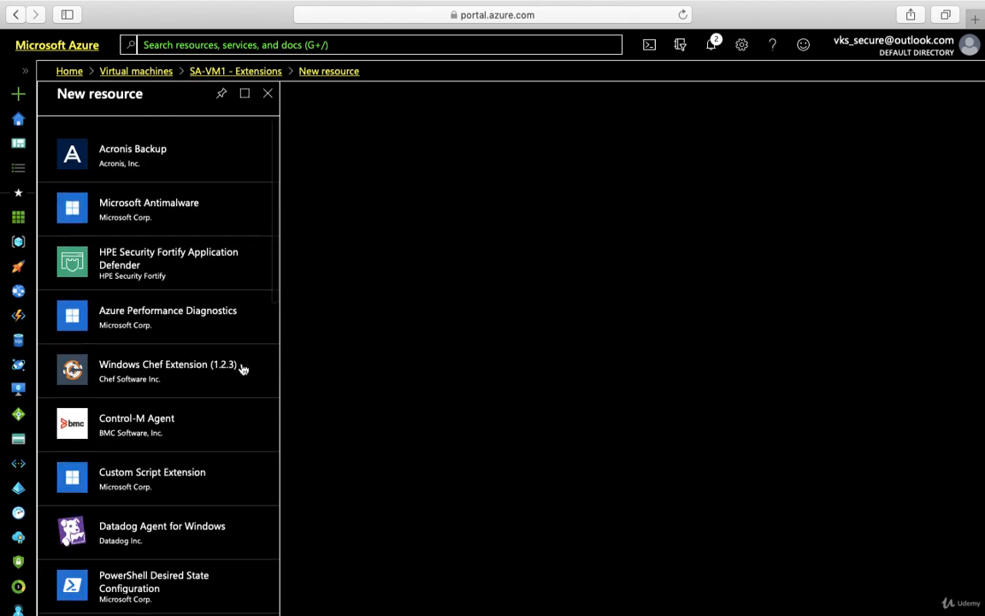
# Select Microsoft Antimalware and bring up its install form
pyautogui.click(178, 213)
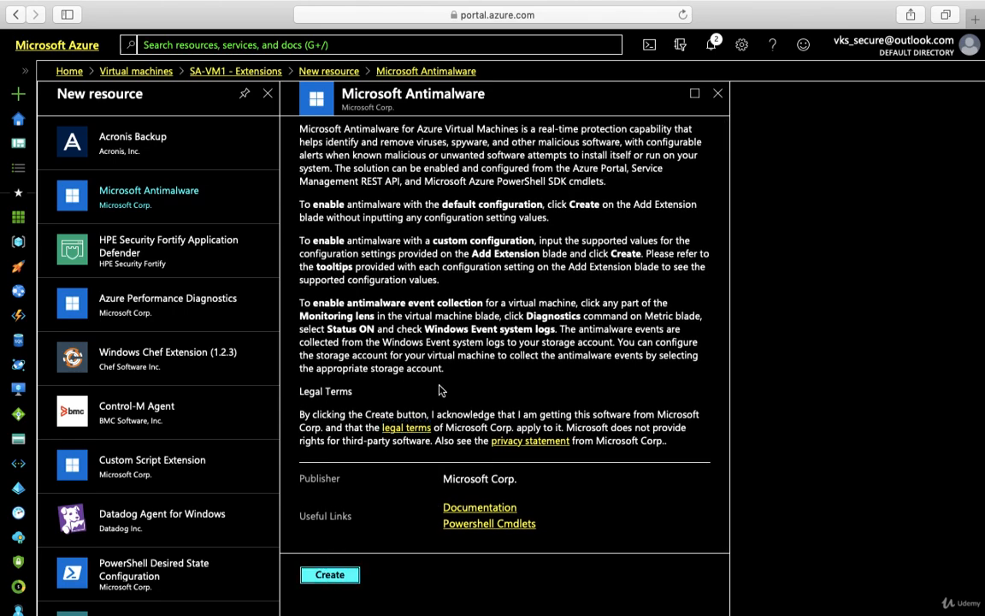
pyautogui.click(331, 574)
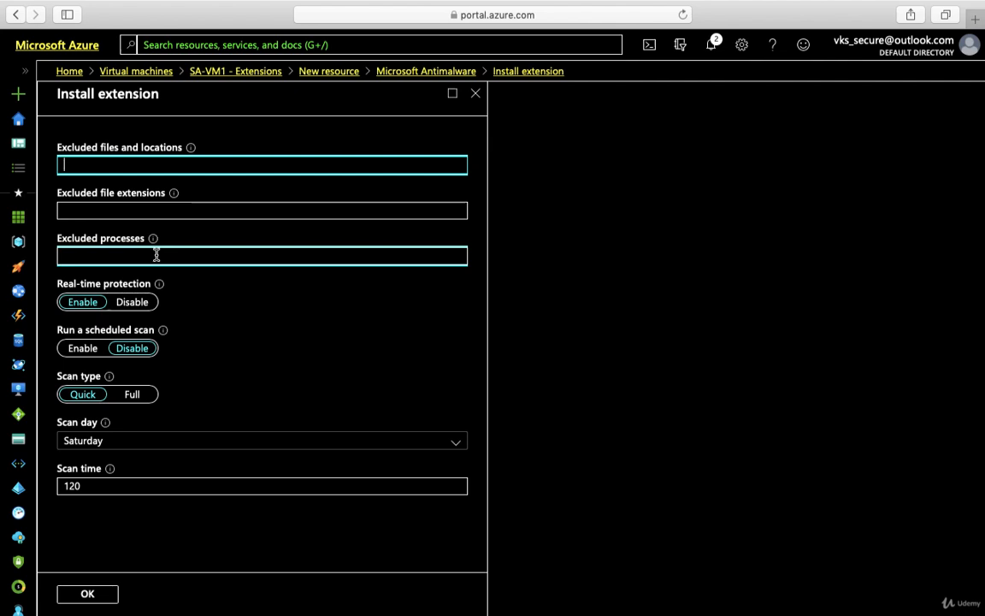
# Enable scheduled scanning as a Quick scan on Sunday, changing scan time from 120 to 180
pyautogui.click(84, 350)
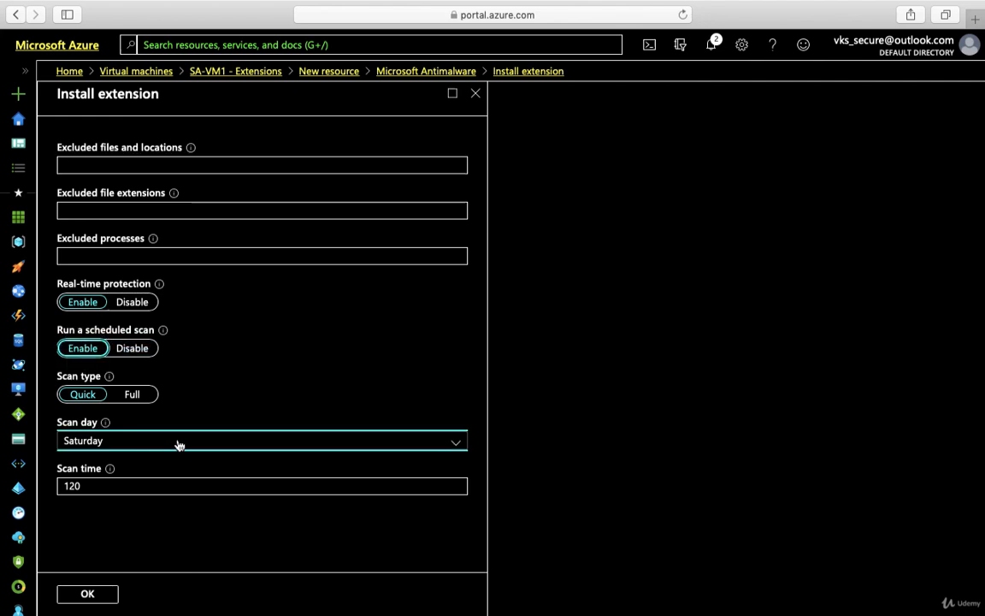
pyautogui.click(130, 398)
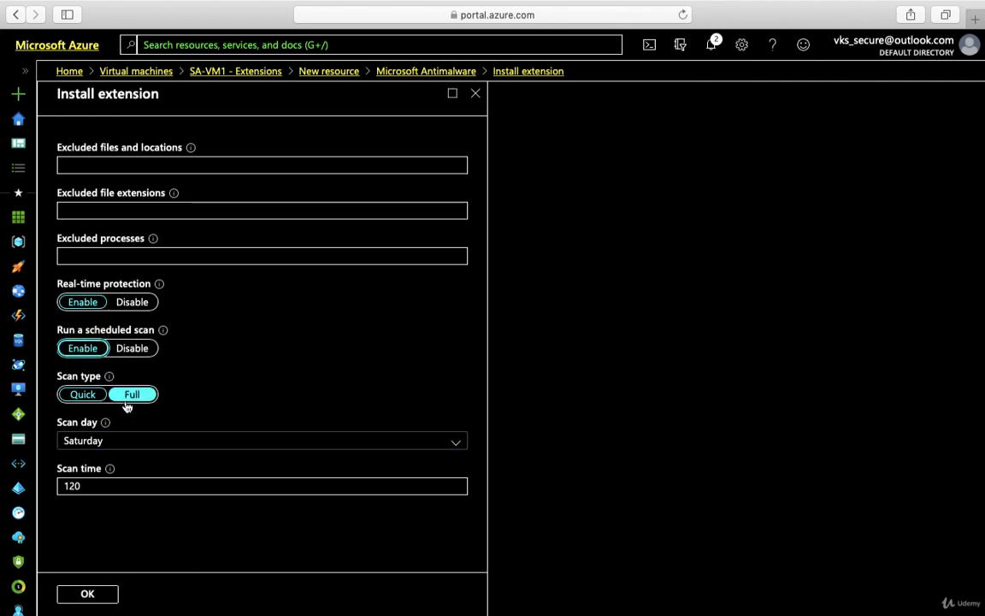
pyautogui.click(77, 398)
pyautogui.click(139, 447)
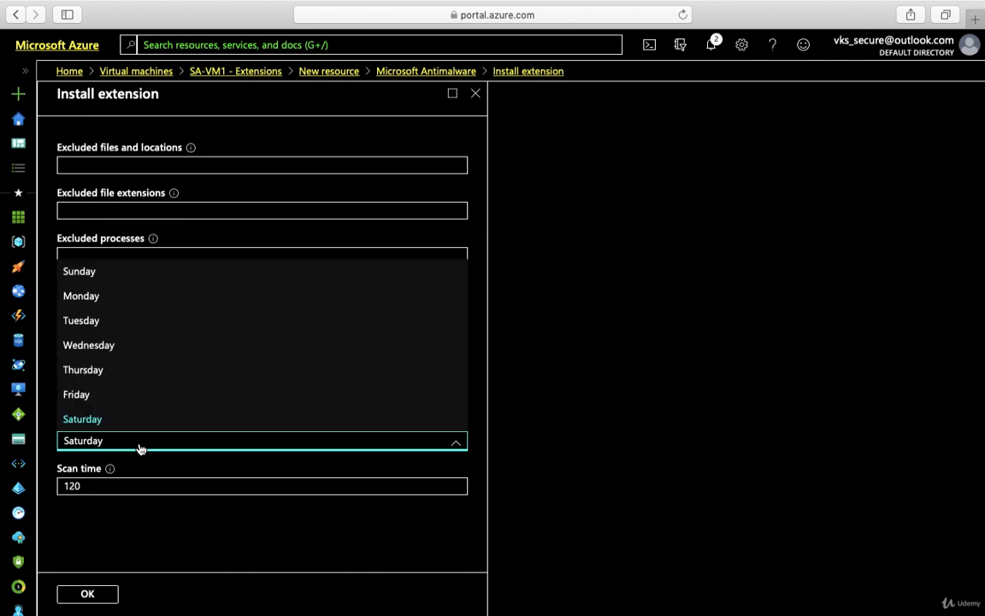
pyautogui.click(116, 278)
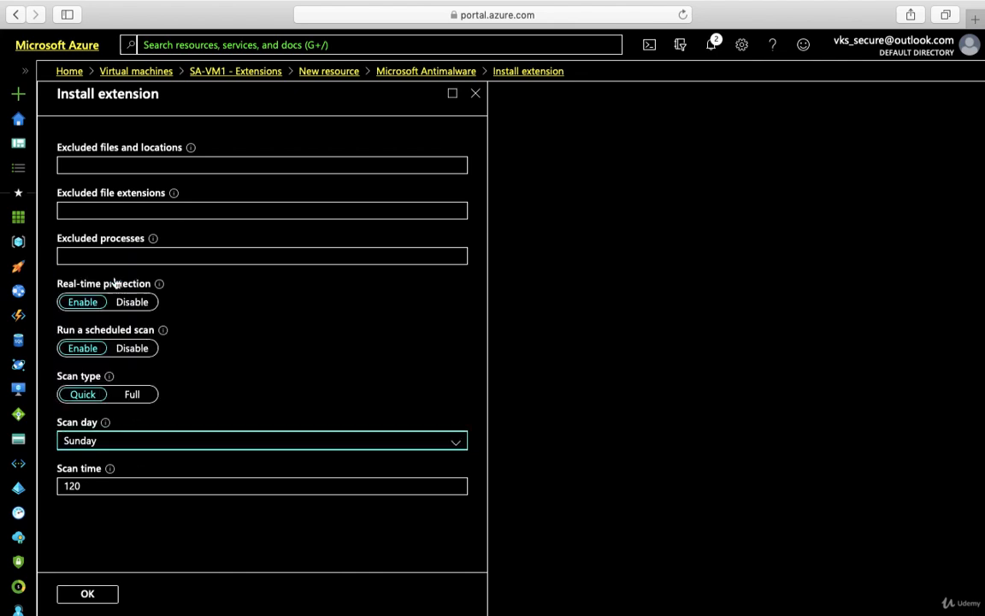
pyautogui.click(153, 489)
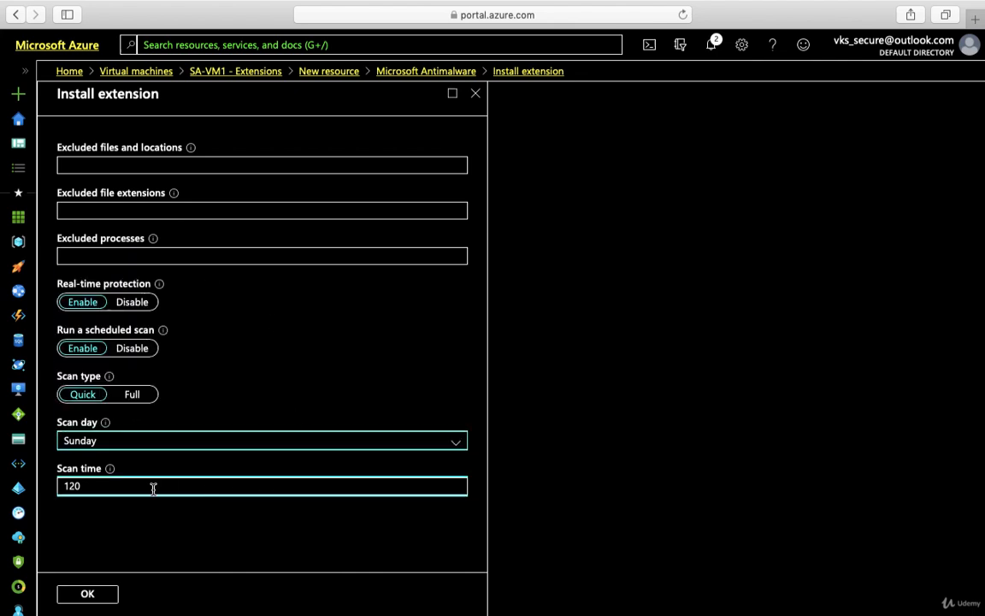
pyautogui.click(154, 489)
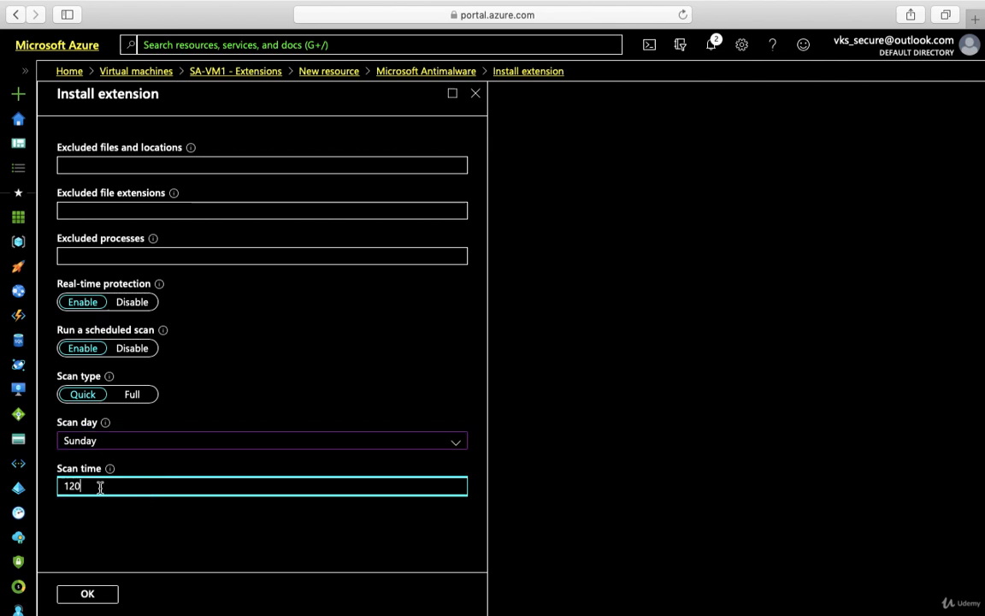
pyautogui.press('Left')
pyautogui.press('BackSpace')
pyautogui.write('8')
pyautogui.moveTo(111, 472)
pyautogui.moveTo(112, 471)
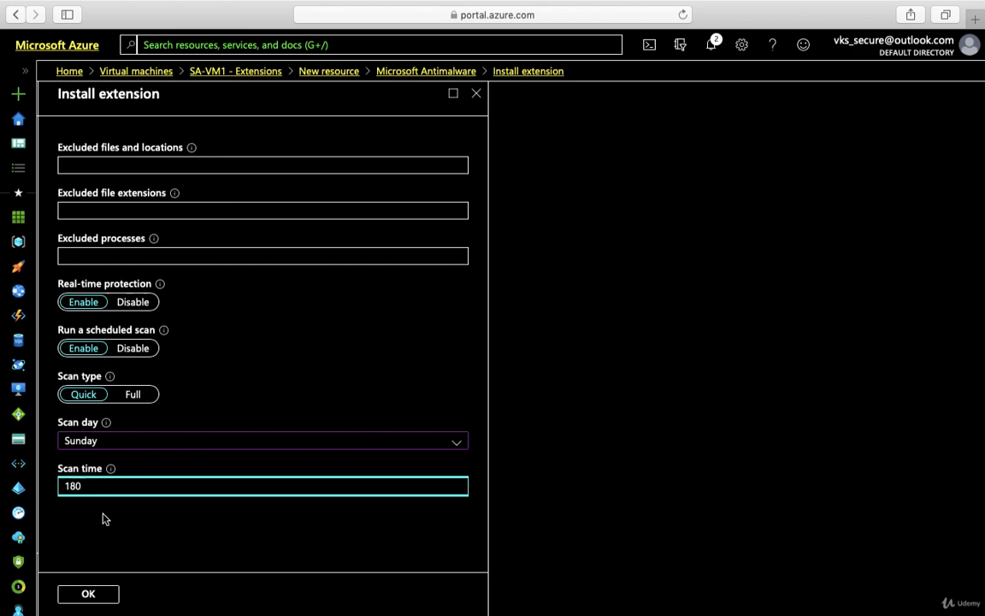
# Confirm the install, clear notifications, and open IaaSAntimalware showing Provisioning succeeded
pyautogui.click(72, 595)
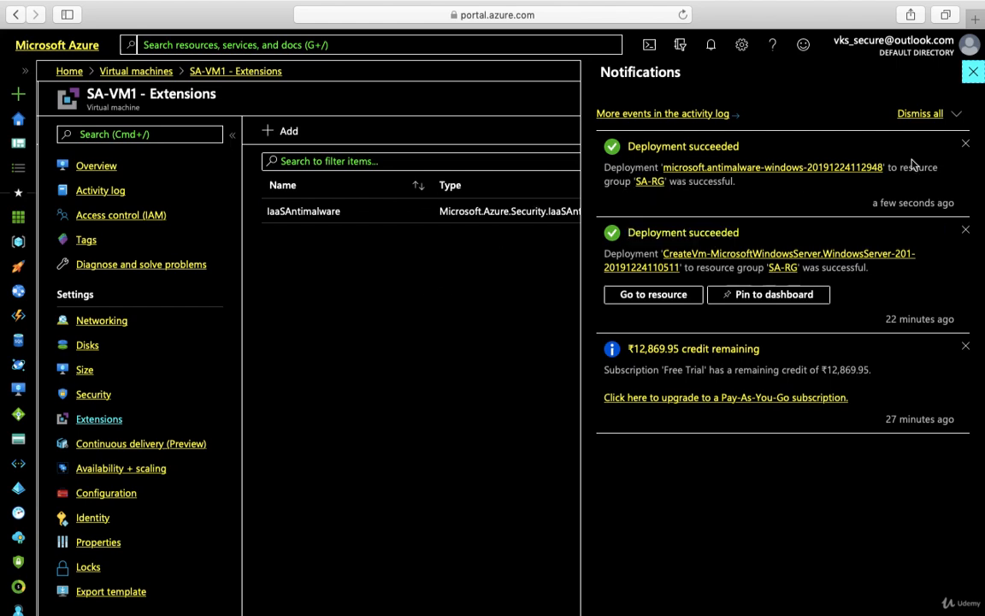
pyautogui.click(965, 143)
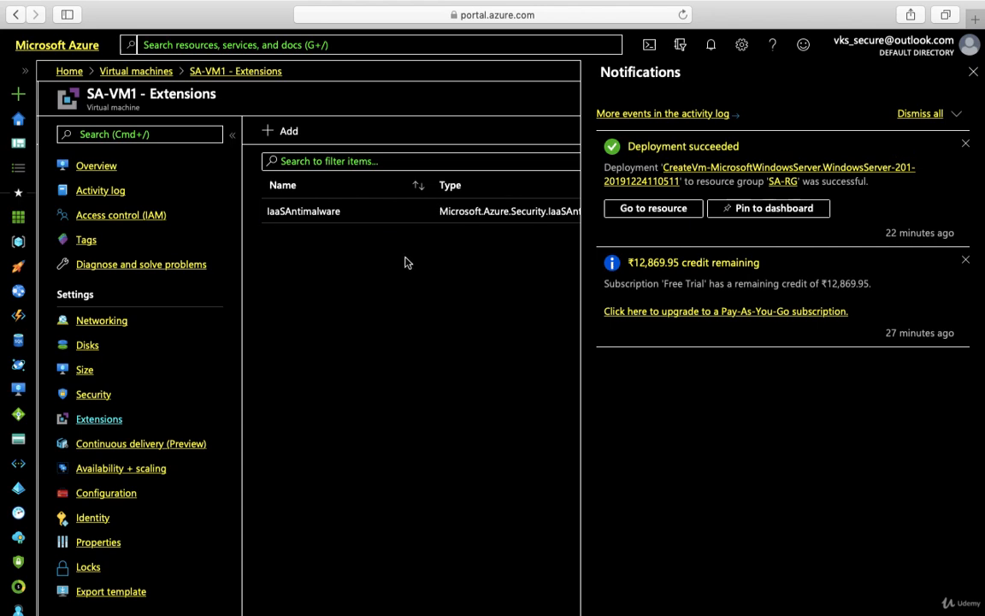
pyautogui.click(973, 72)
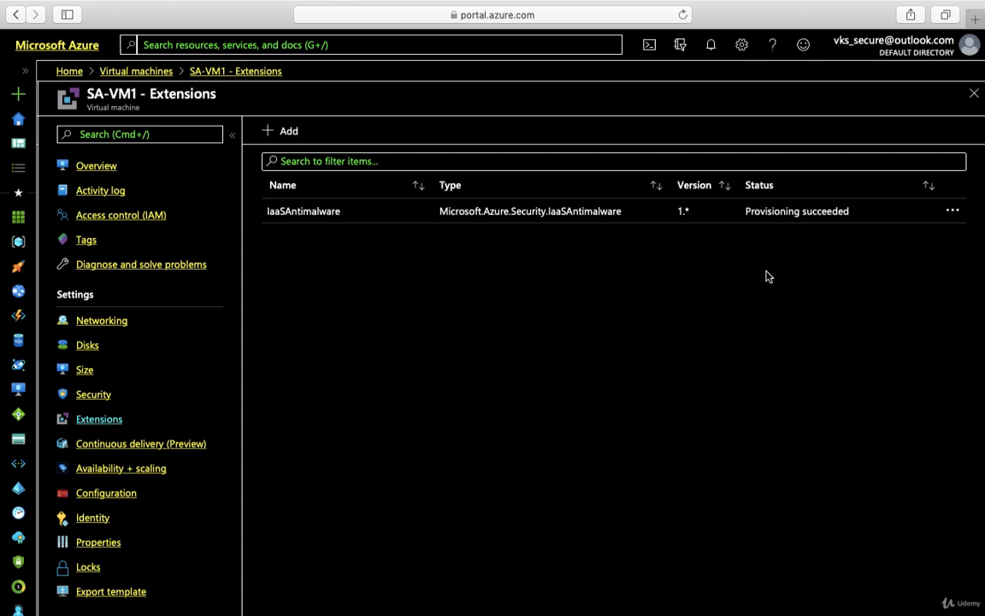
pyautogui.click(516, 207)
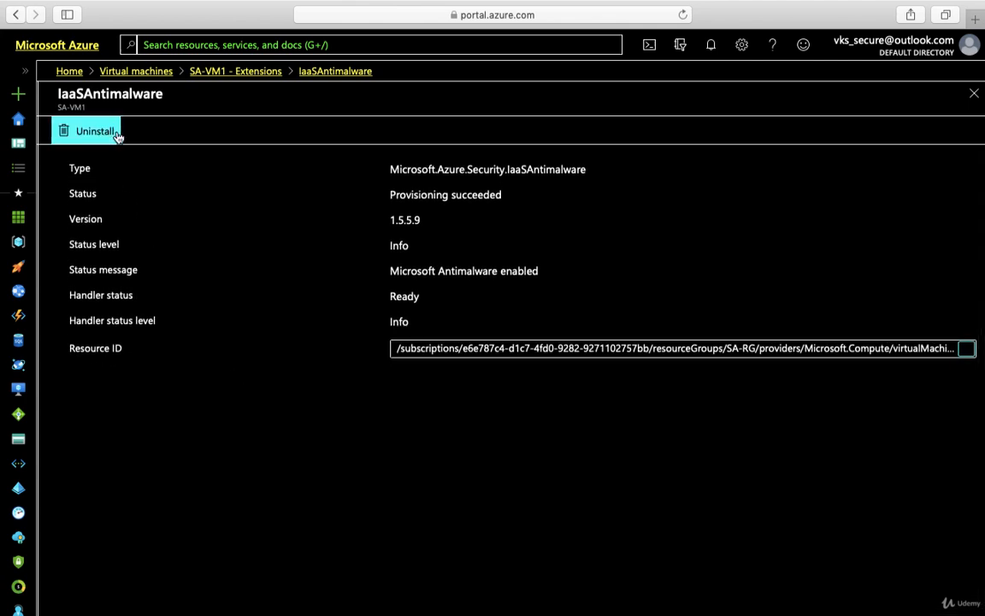
# Go back through SA-VM1's Extensions and Home to the Virtual machines list
pyautogui.click(224, 70)
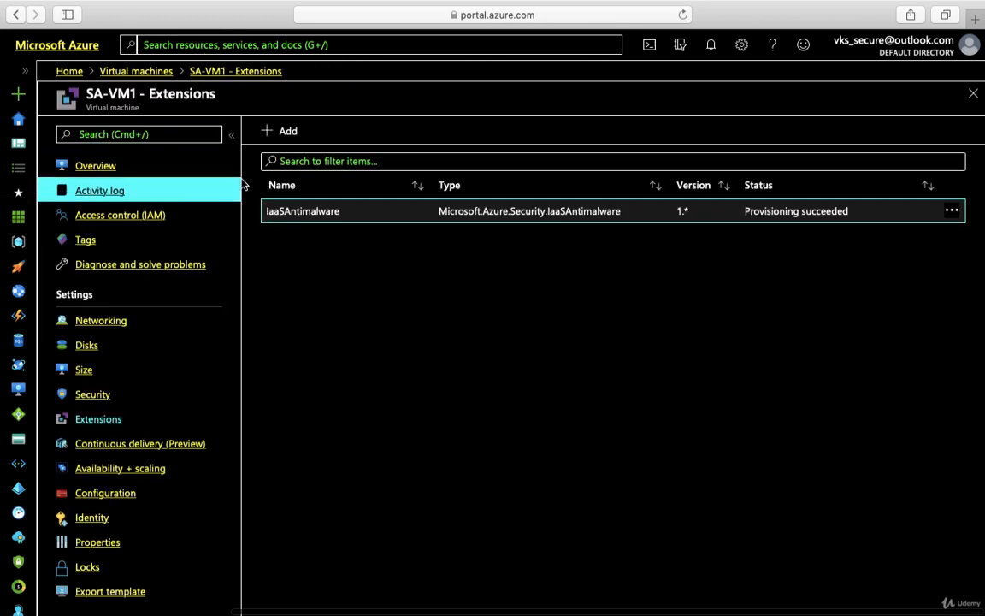
pyautogui.click(70, 72)
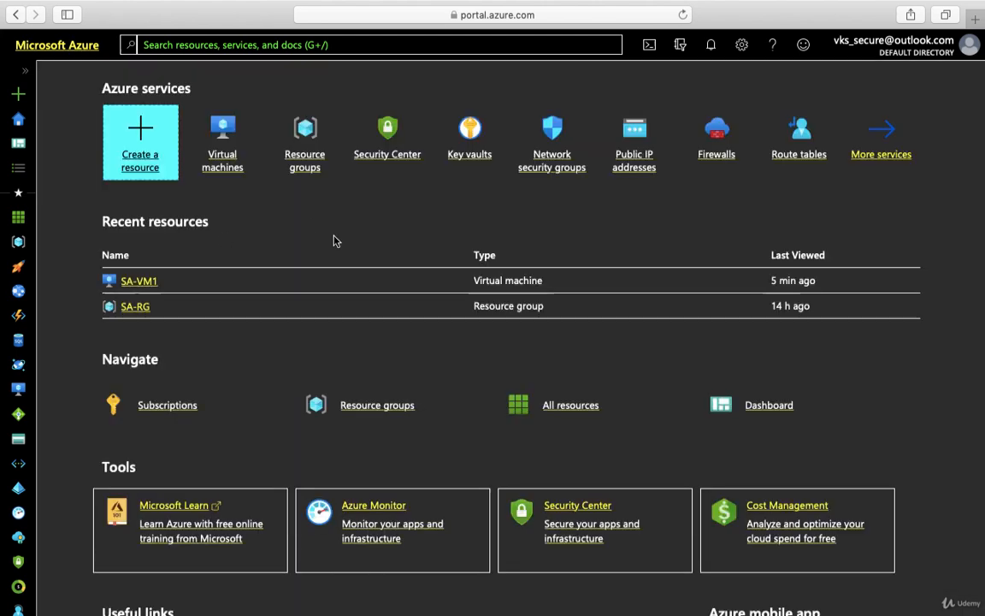
pyautogui.moveTo(312, 186)
pyautogui.click(226, 159)
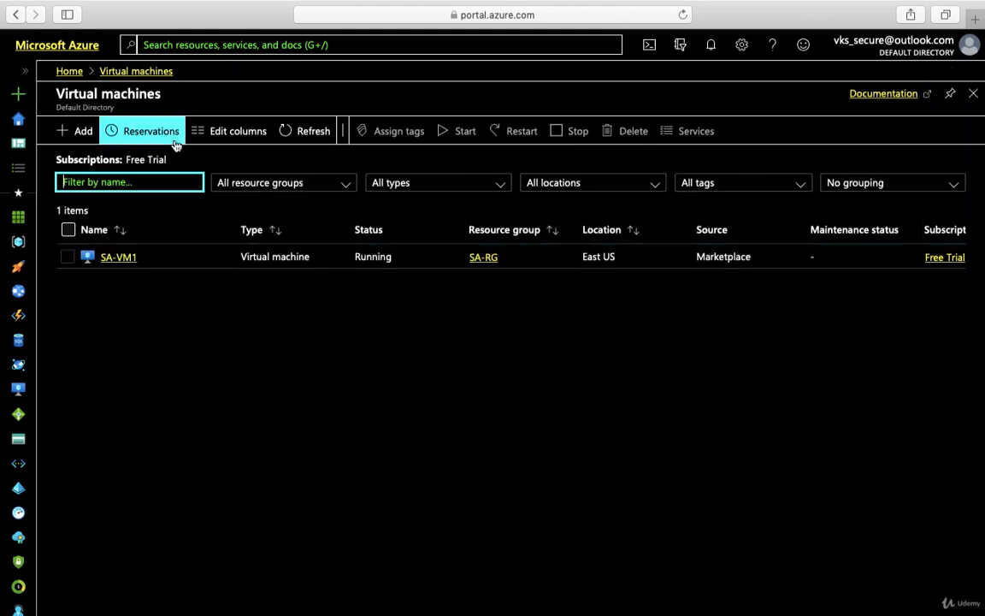
# Start a new VM in resource group SA-RG named SA-VM2
pyautogui.click(82, 132)
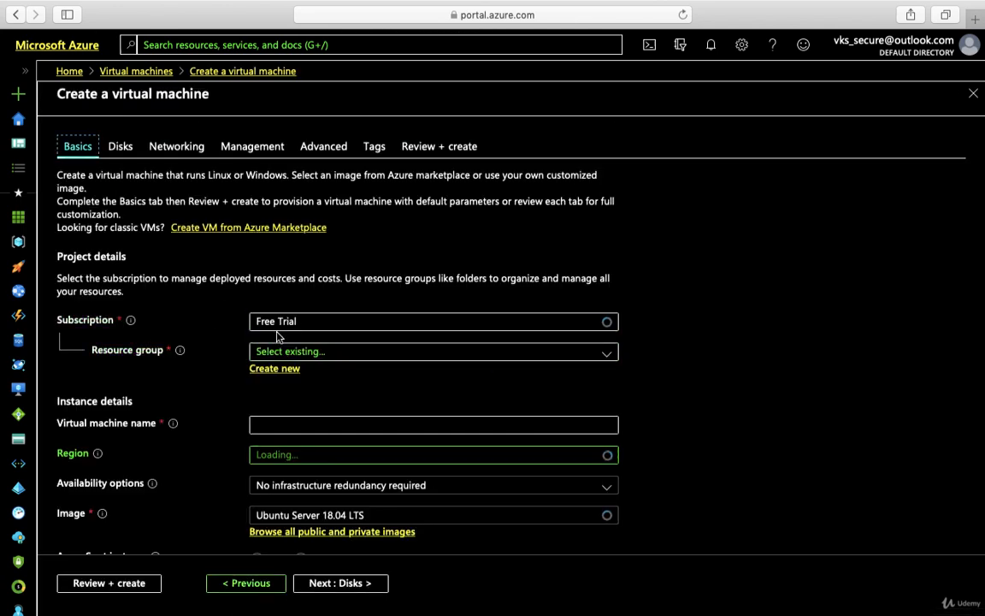
pyautogui.click(294, 353)
pyautogui.click(300, 399)
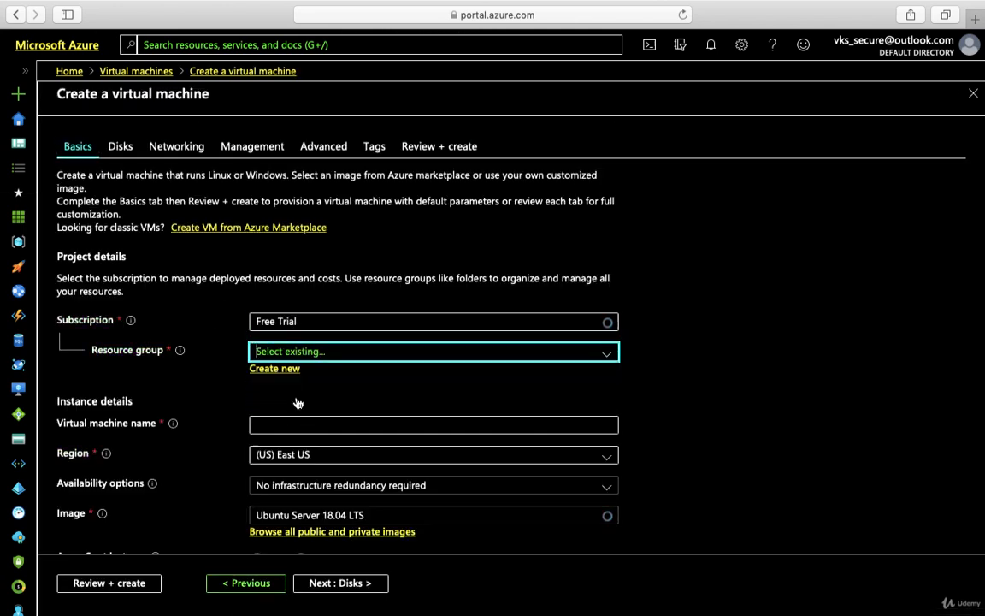
pyautogui.click(289, 422)
pyautogui.write('S')
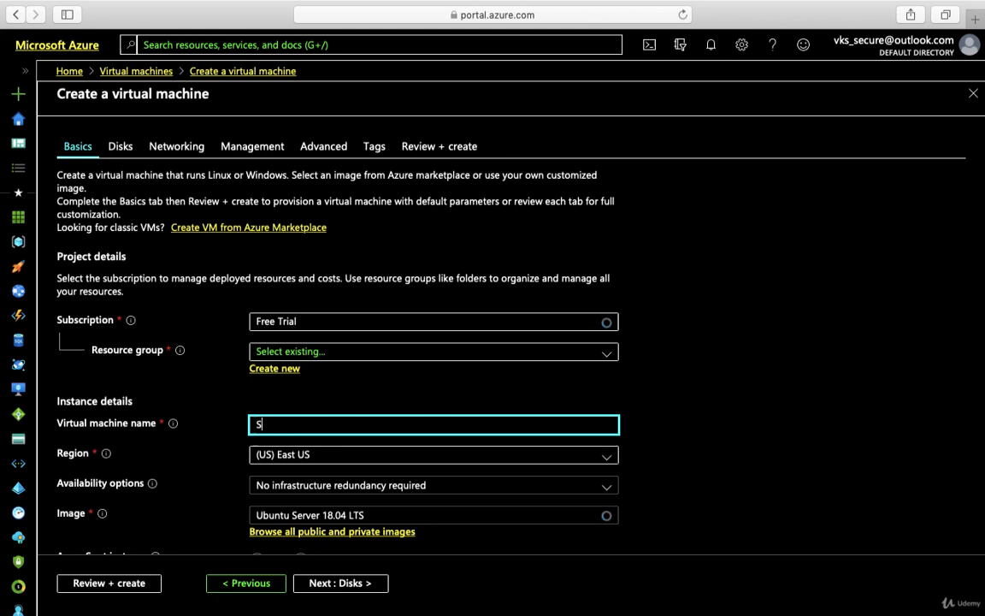
pyautogui.write('A-Vm2')
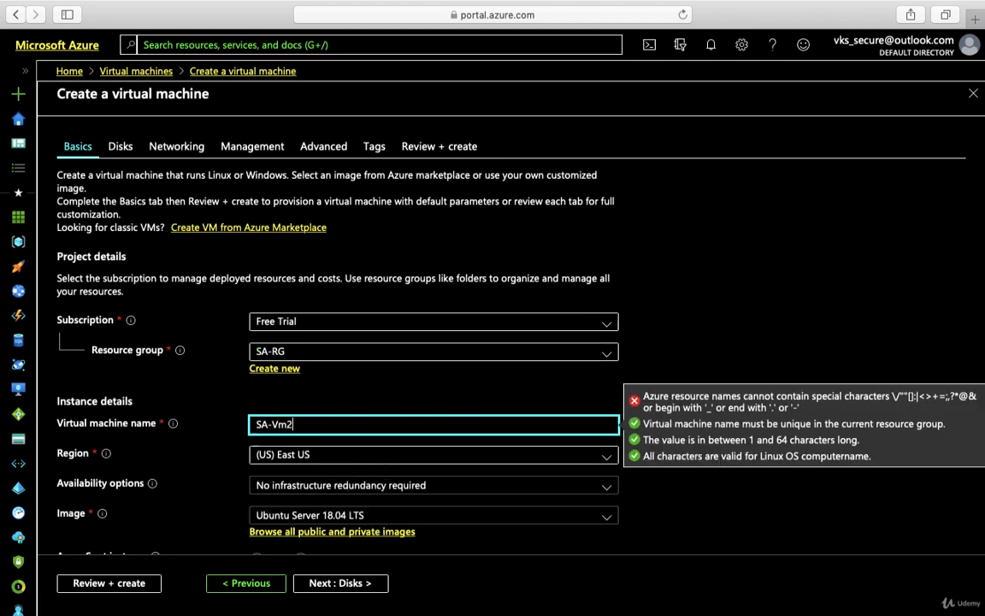
pyautogui.press('BackSpace')
pyautogui.write('M2')
pyautogui.scroll(-3, 365, 422)
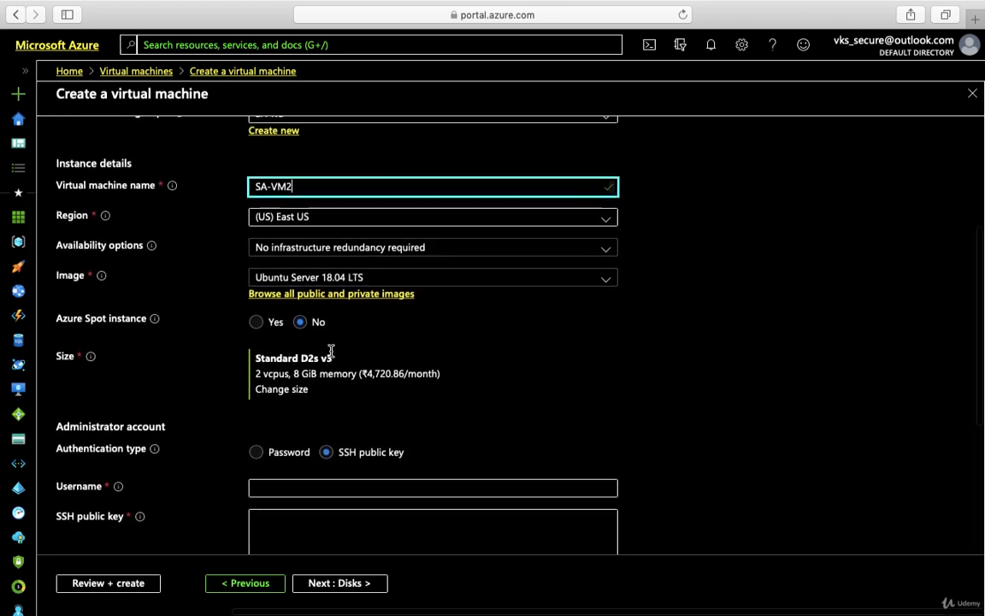
# Choose Windows Server 2019 Datacenter as the VM image
pyautogui.click(333, 286)
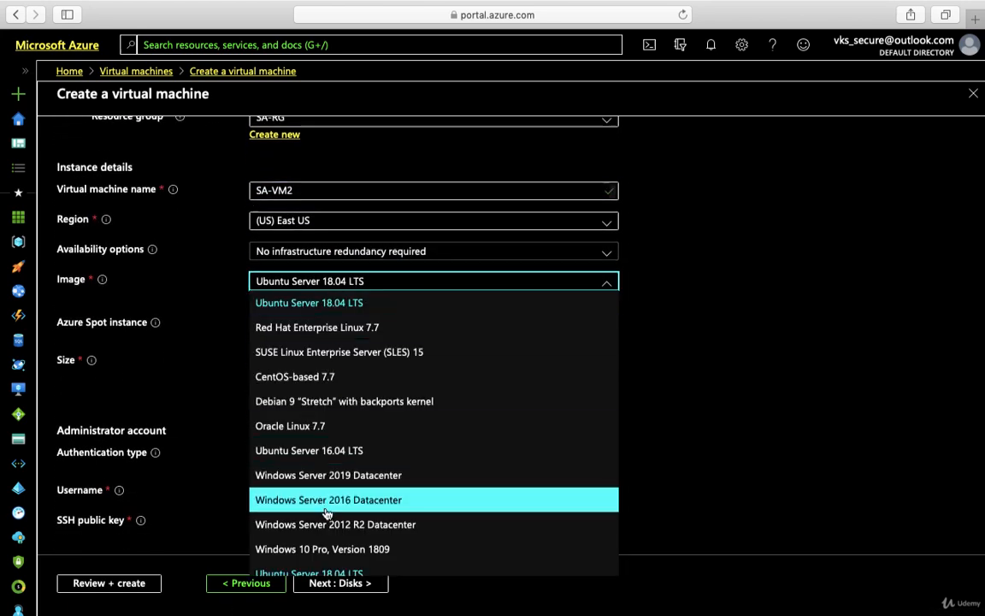
pyautogui.click(325, 476)
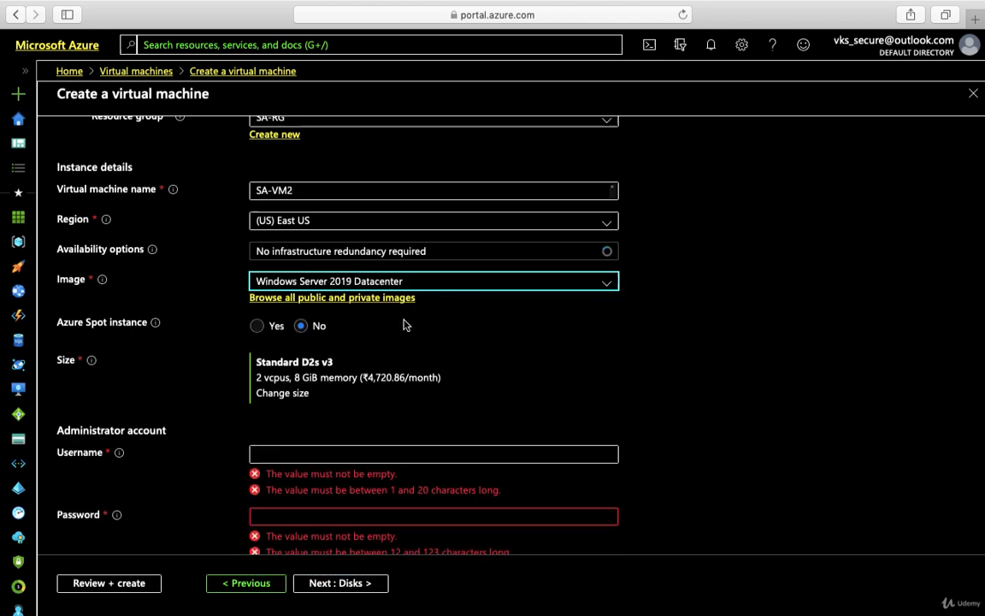
pyautogui.click(384, 281)
pyautogui.click(663, 291)
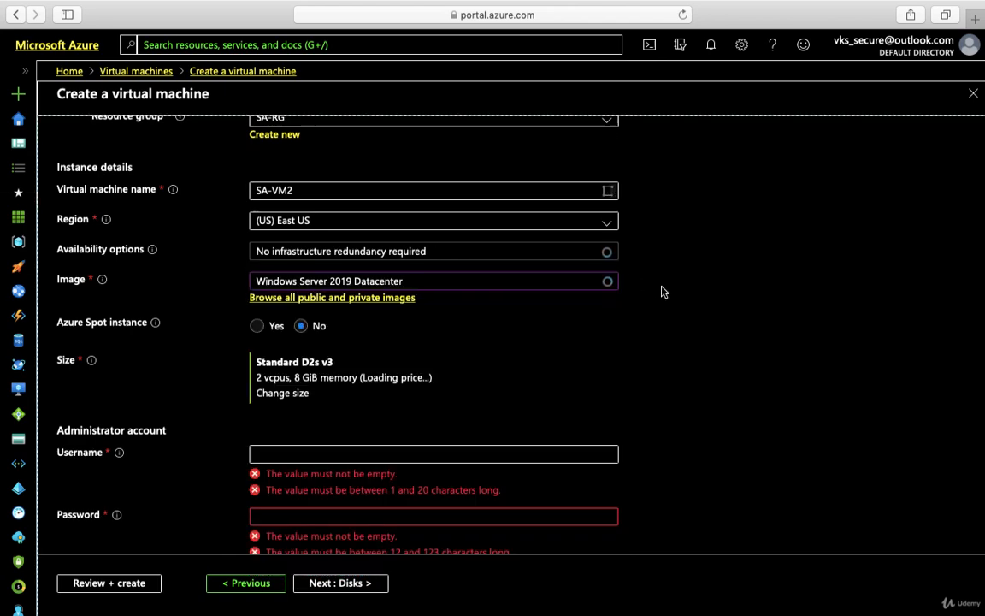
pyautogui.scroll(-2, 505, 385)
# Enter the administrator username, the password and its confirmation
pyautogui.click(290, 373)
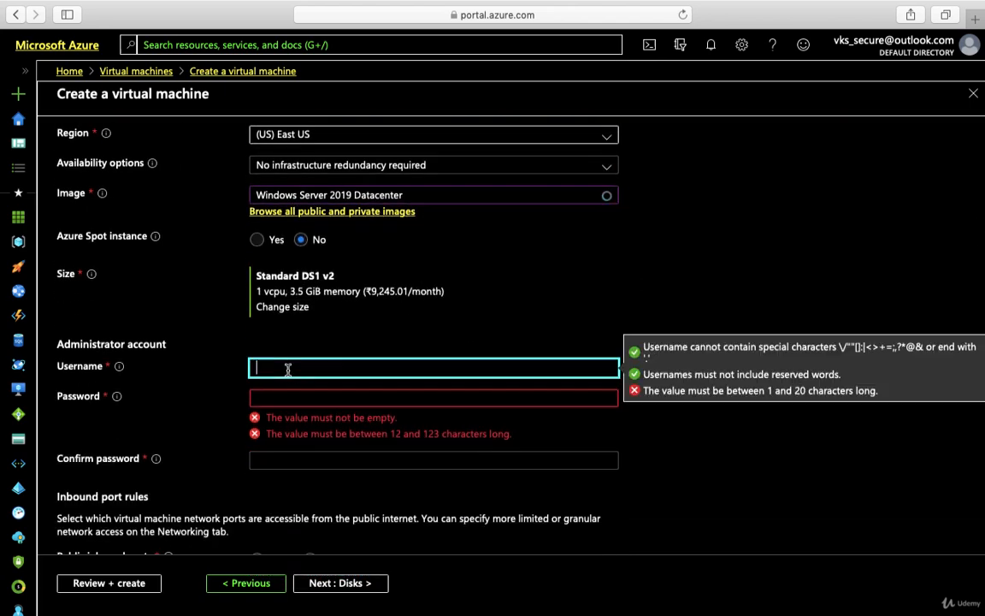
pyautogui.write('SA-VM2')
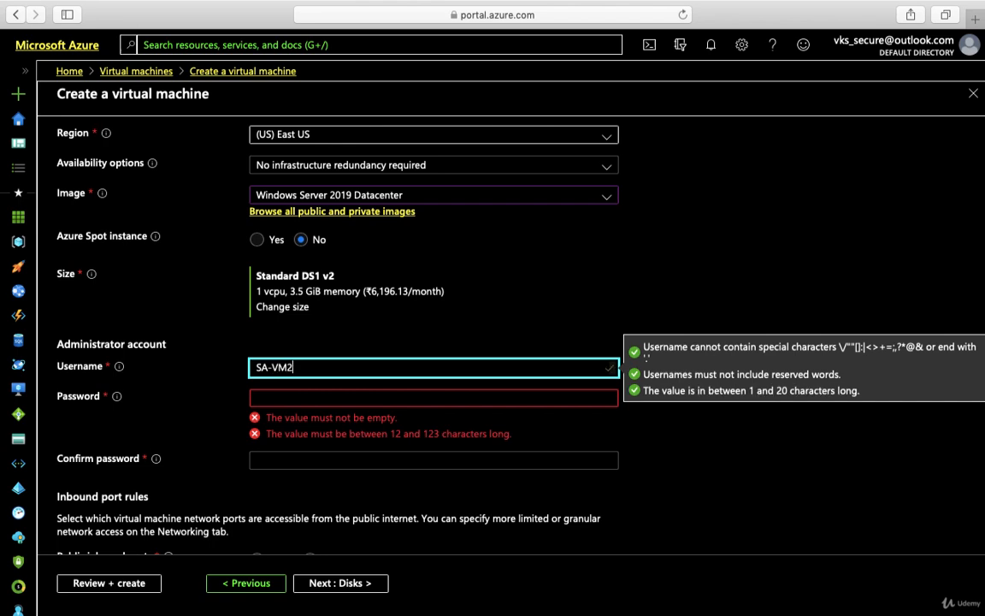
pyautogui.click(301, 402)
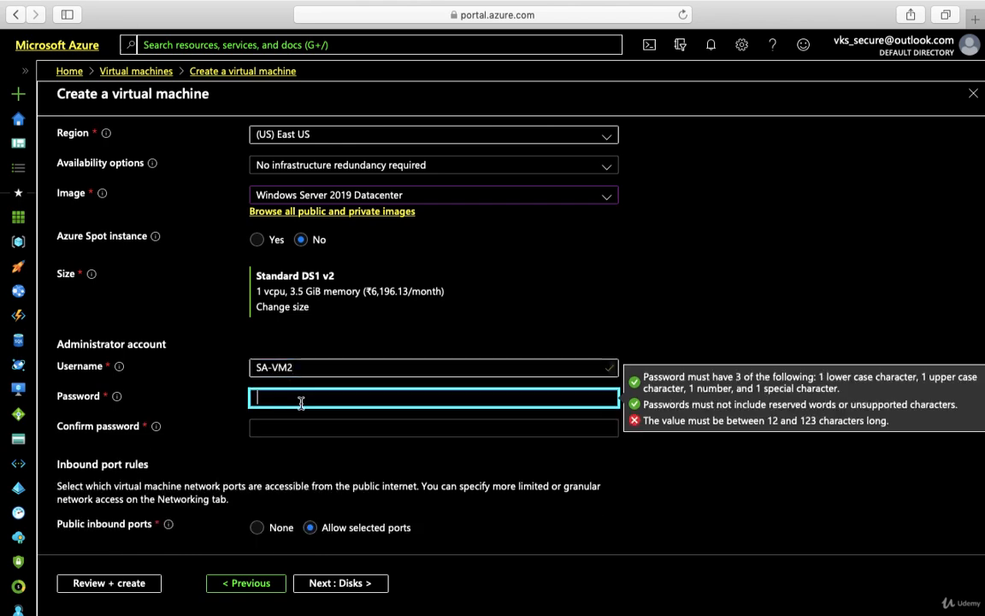
pyautogui.write('PP')
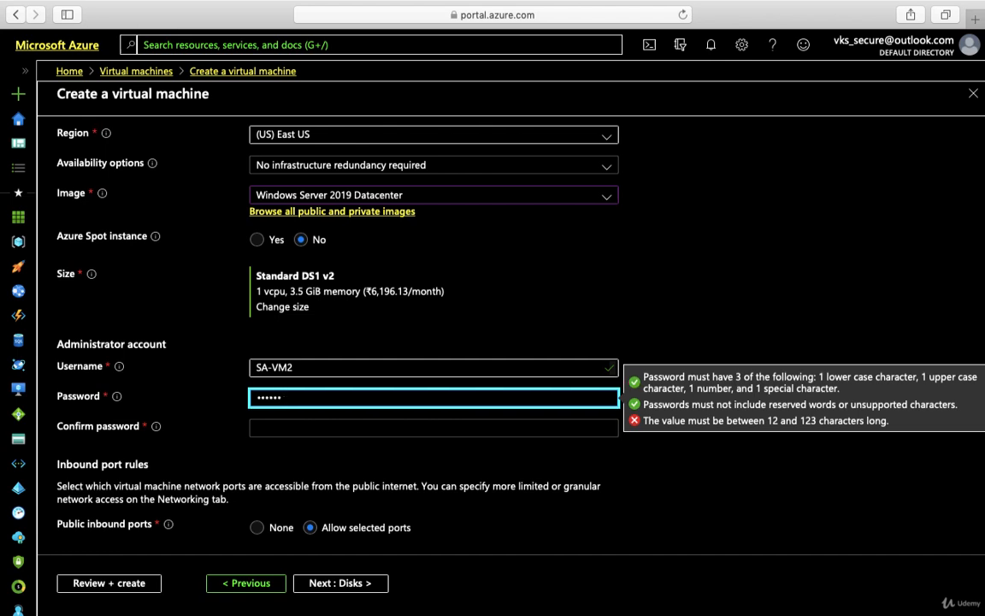
pyautogui.click(276, 428)
pyautogui.write('P')
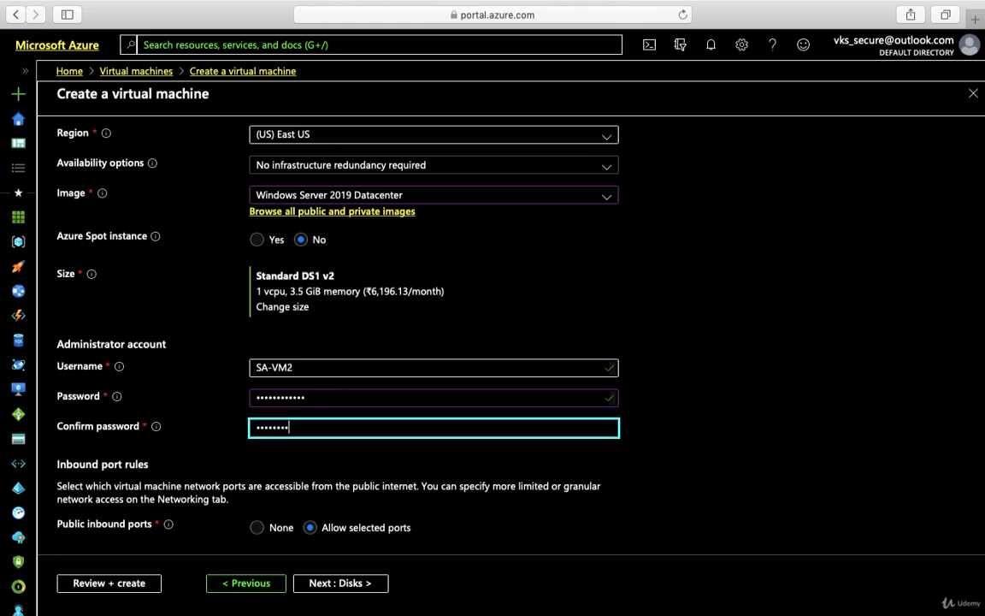
pyautogui.write('assword@123')
pyautogui.scroll(-5, 390, 457)
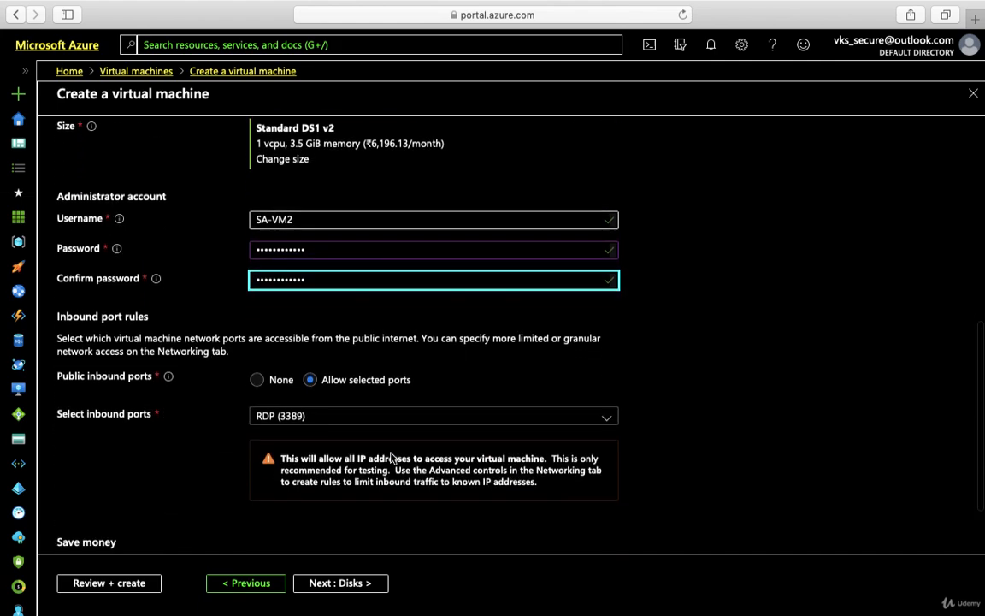
# Advance the wizard through Disks, Networking and Management to the Advanced page
pyautogui.click(322, 583)
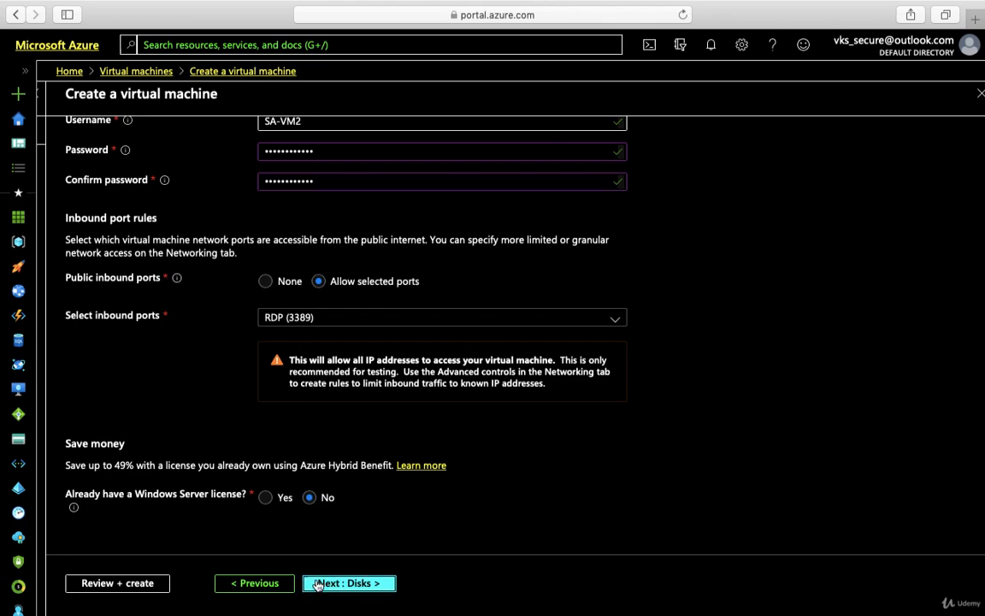
pyautogui.click(341, 584)
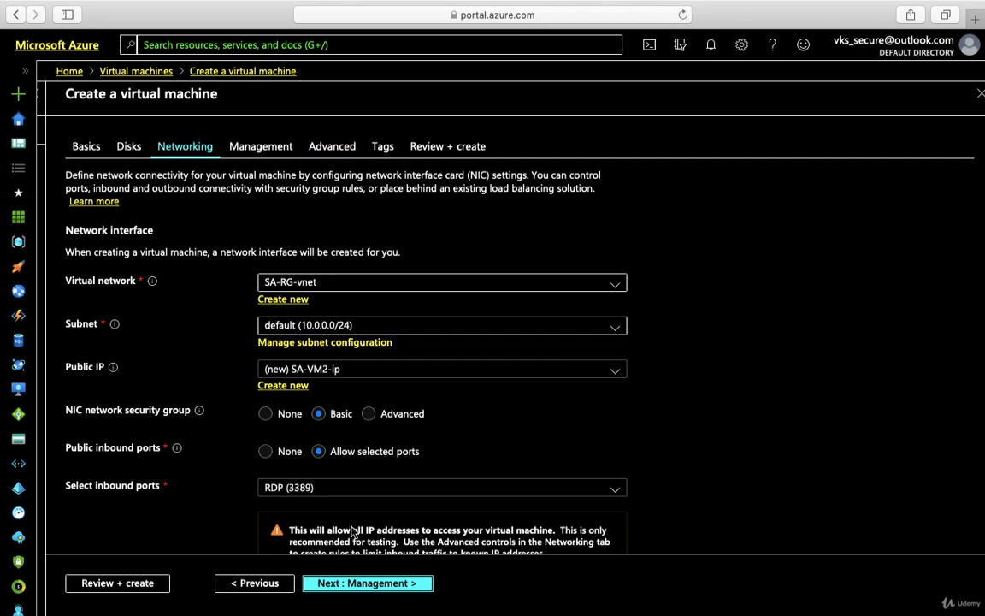
pyautogui.click(355, 585)
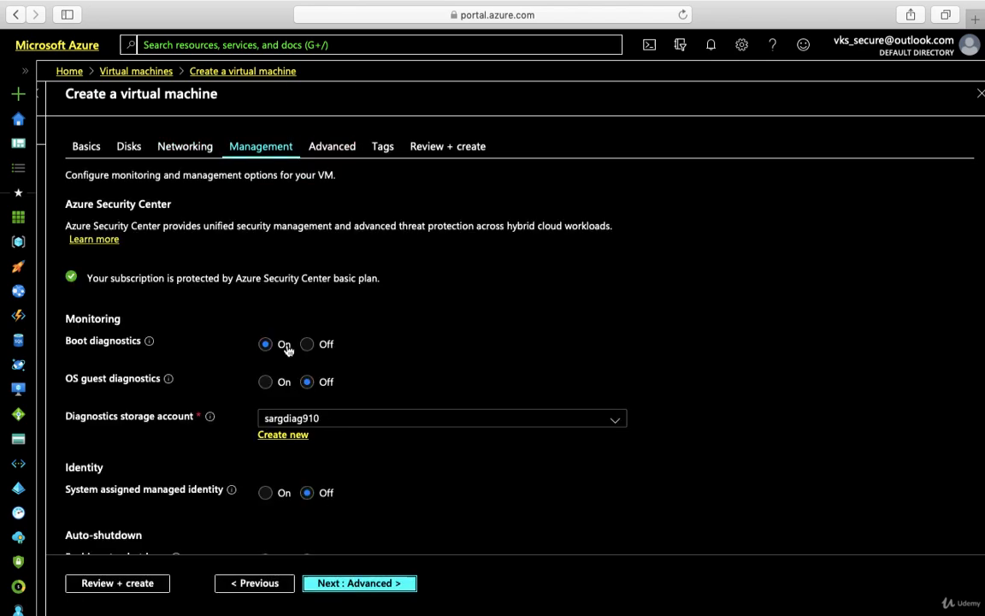
pyautogui.click(340, 588)
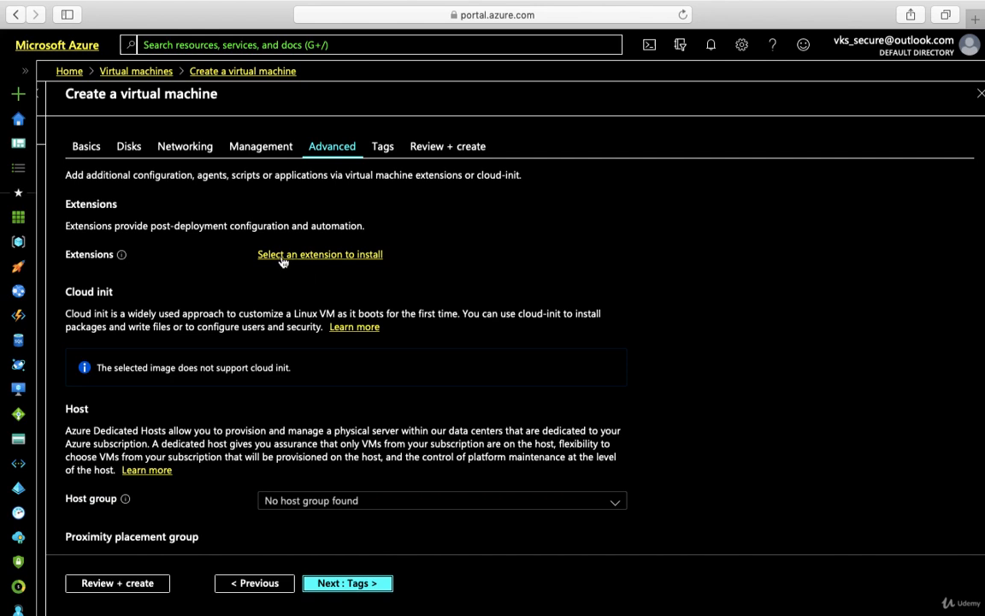
# Open the new VM's Microsoft Antimalware extension install form, then close it unfilled
pyautogui.click(283, 256)
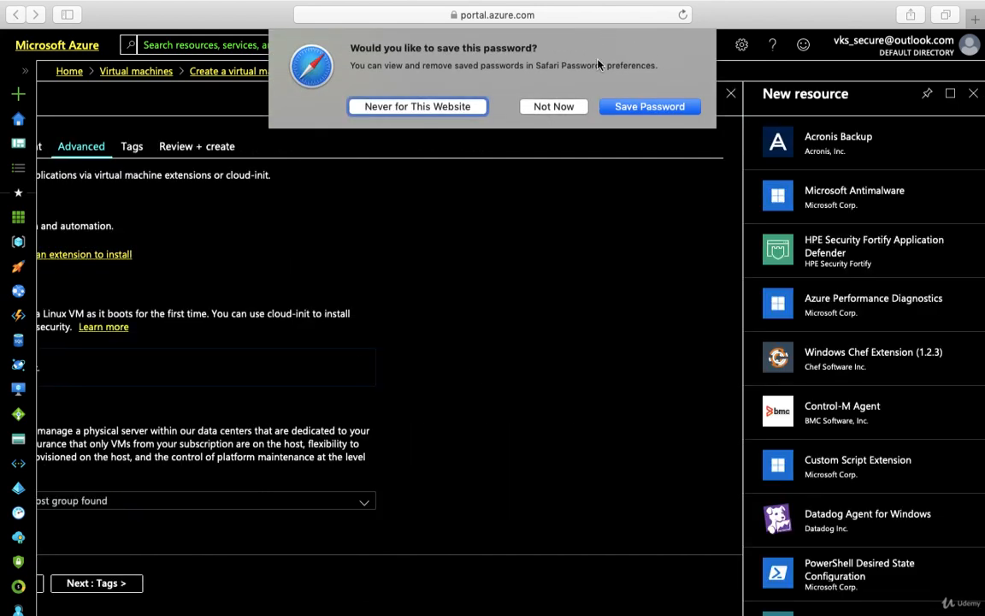
pyautogui.click(565, 106)
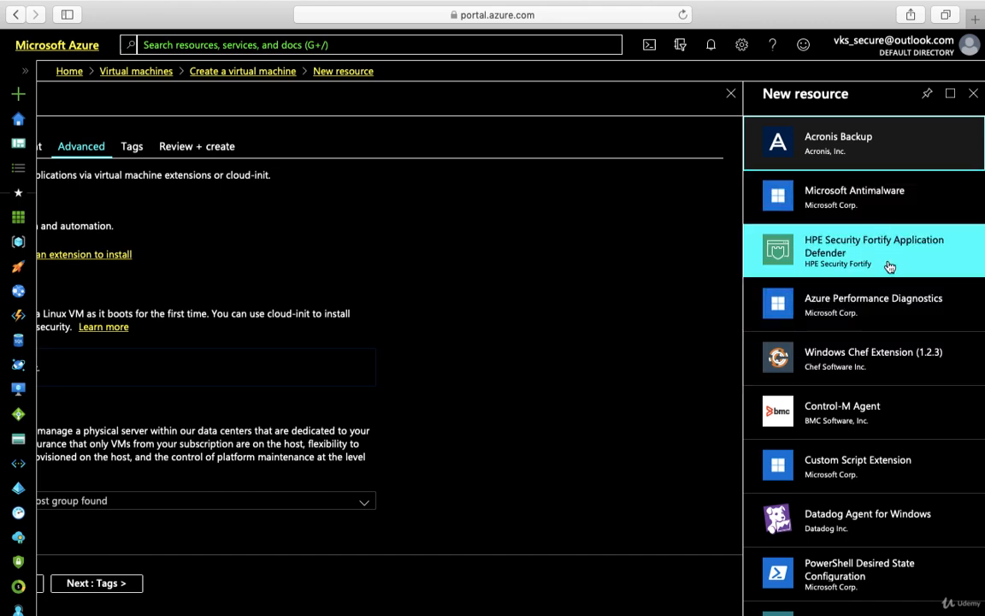
pyautogui.click(876, 202)
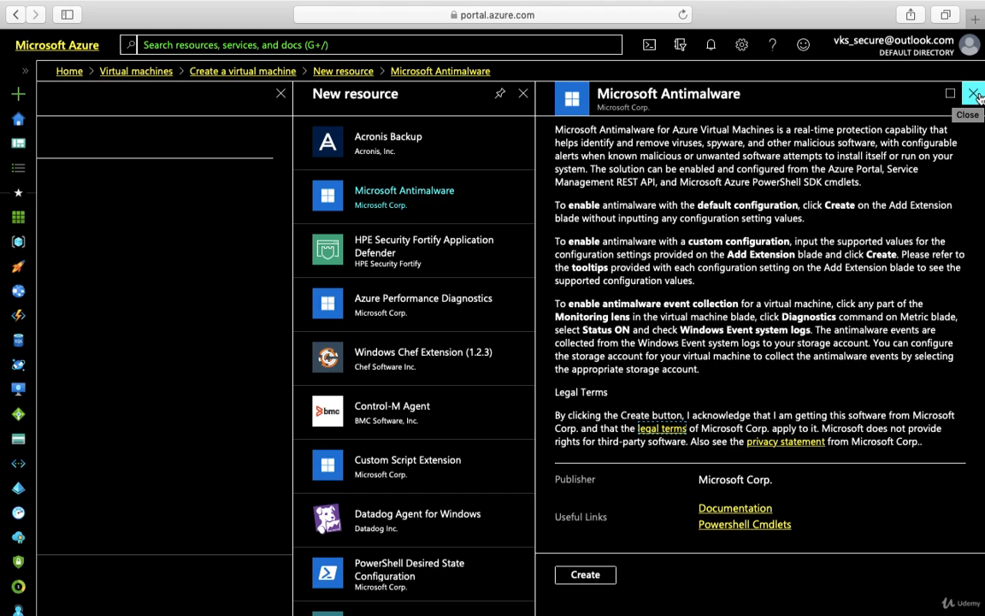
pyautogui.click(585, 575)
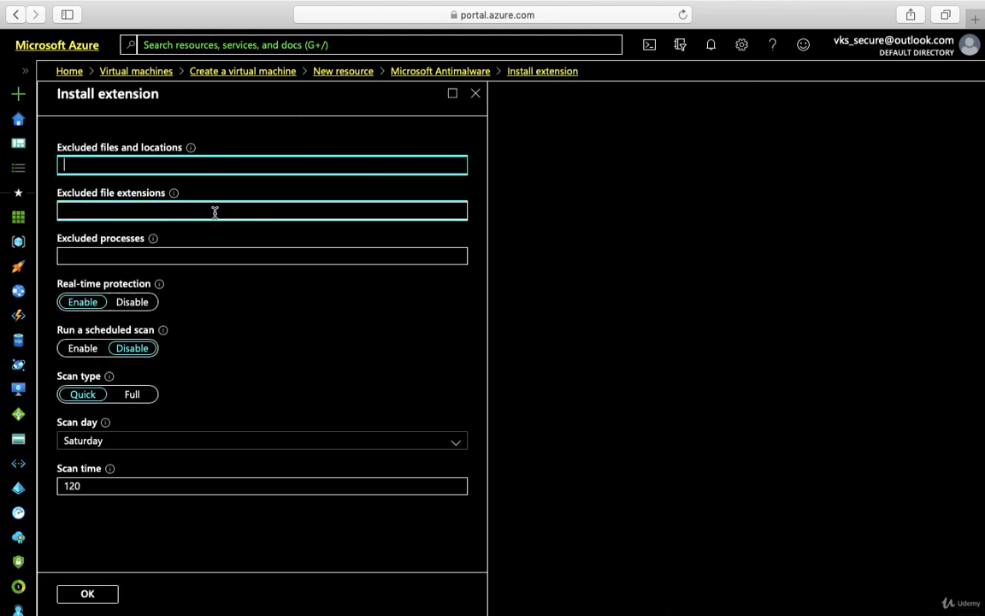
pyautogui.click(475, 94)
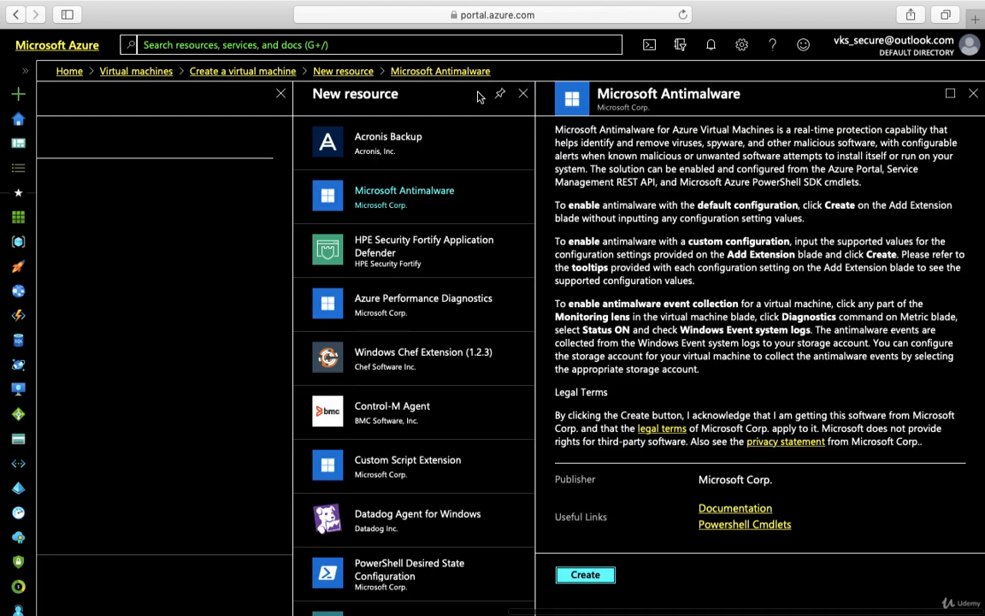
# Discard the SA-VM2 wizard via the Virtual machines breadcrumb
pyautogui.click(147, 72)
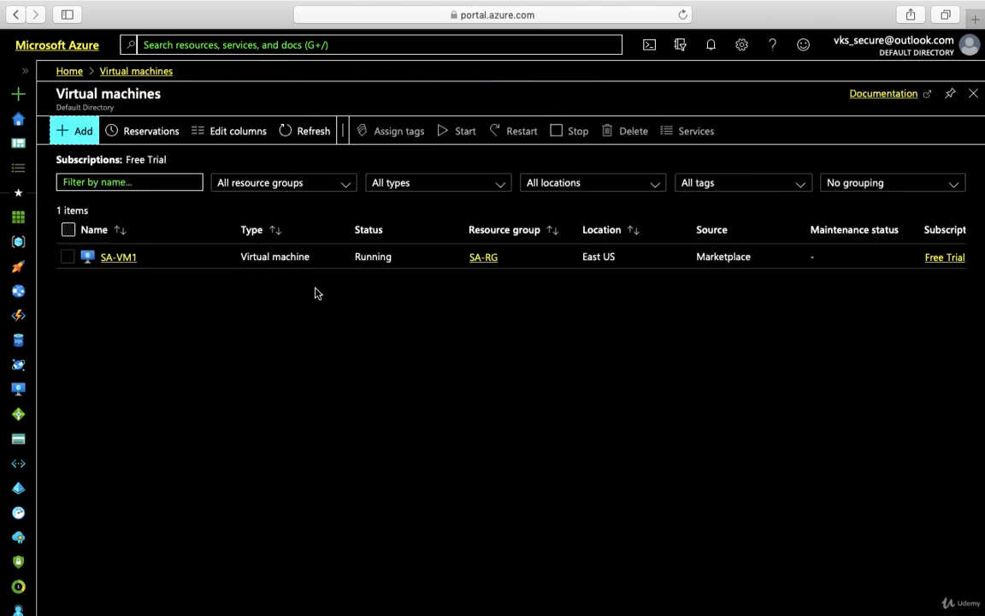